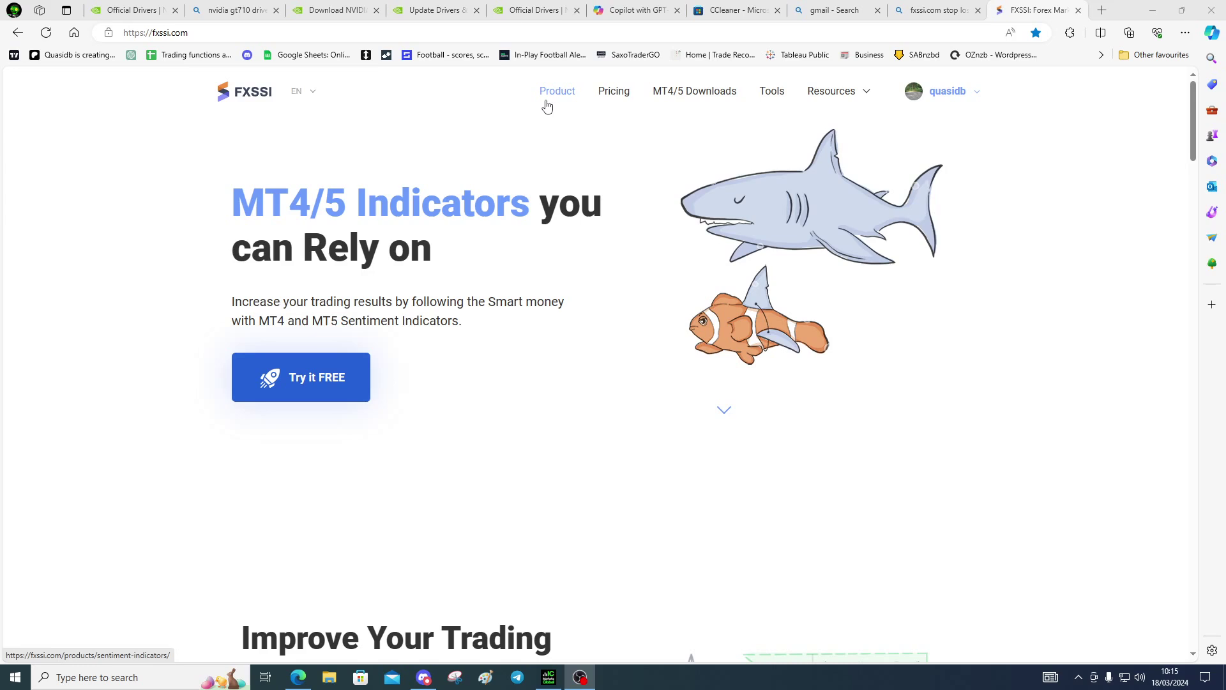
{"action": "left_click", "coordinate": [610, 92]}
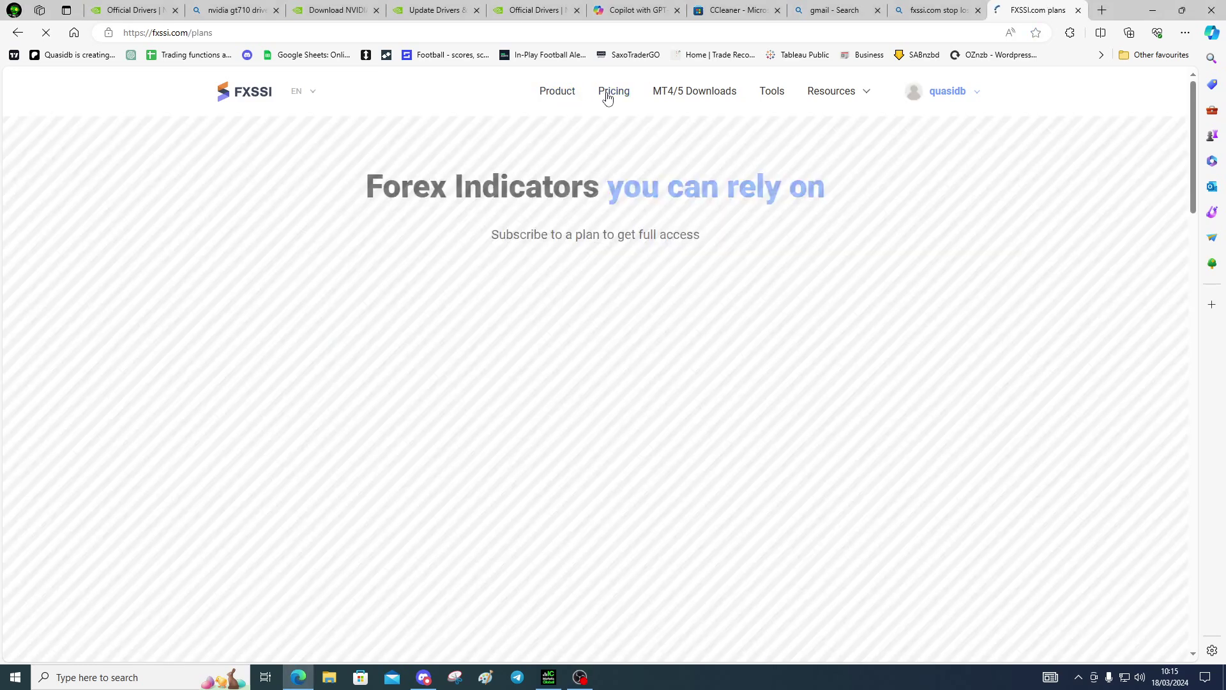
{"action": "scroll", "coordinate": [452, 457], "scroll_direction": "down", "scroll_amount": 3}
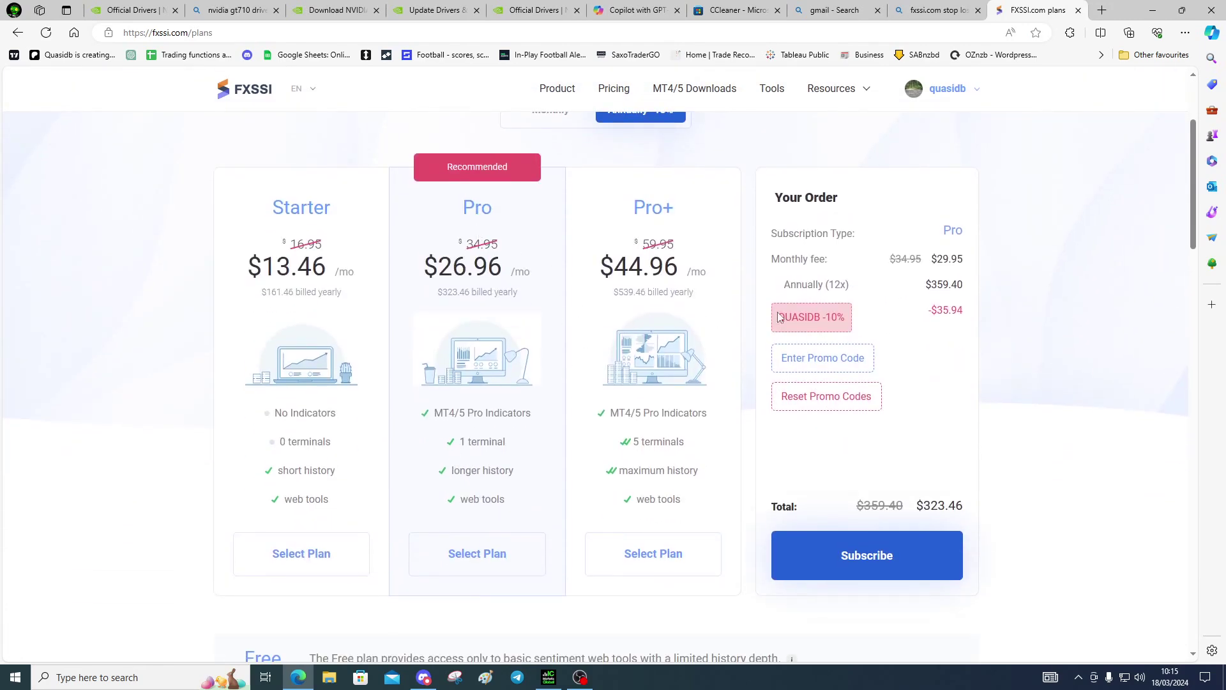
{"action": "left_click_drag", "start_coordinate": [822, 318], "coordinate": [777, 317]}
{"action": "scroll", "coordinate": [484, 290], "scroll_direction": "up", "scroll_amount": 3}
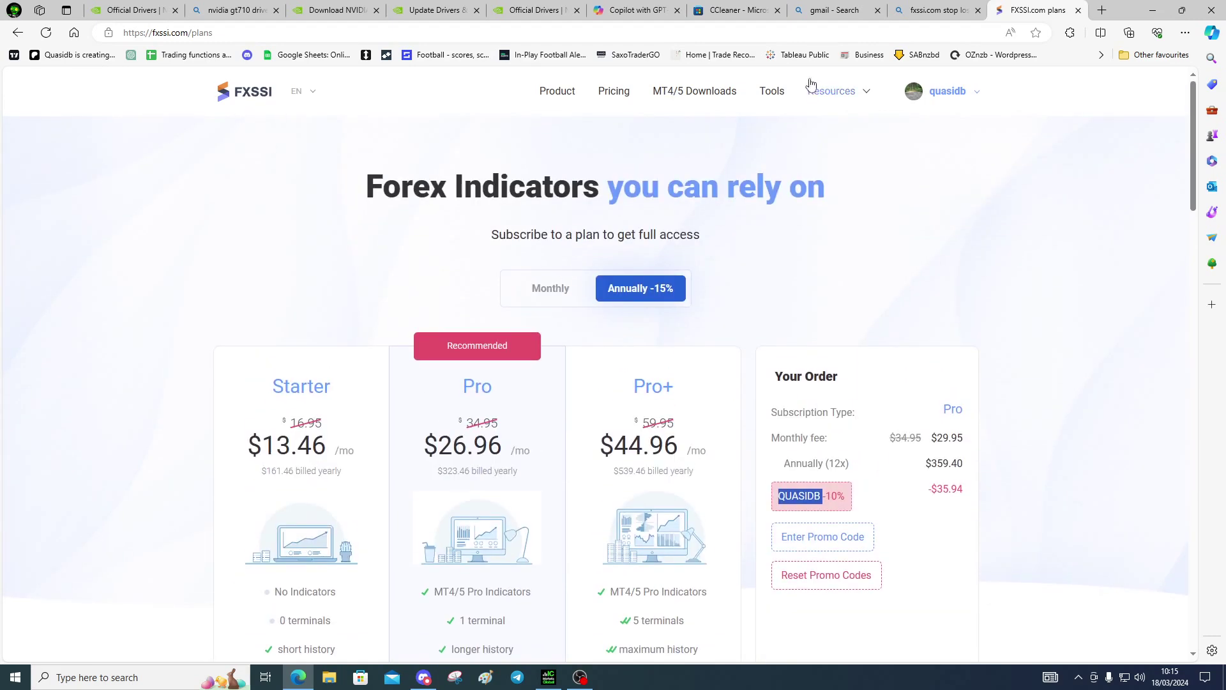
Download Setup-FXSSI_Pro_Pack.exe from the Sentiment Indicators product page and launch it.
{"action": "left_click", "coordinate": [560, 95]}
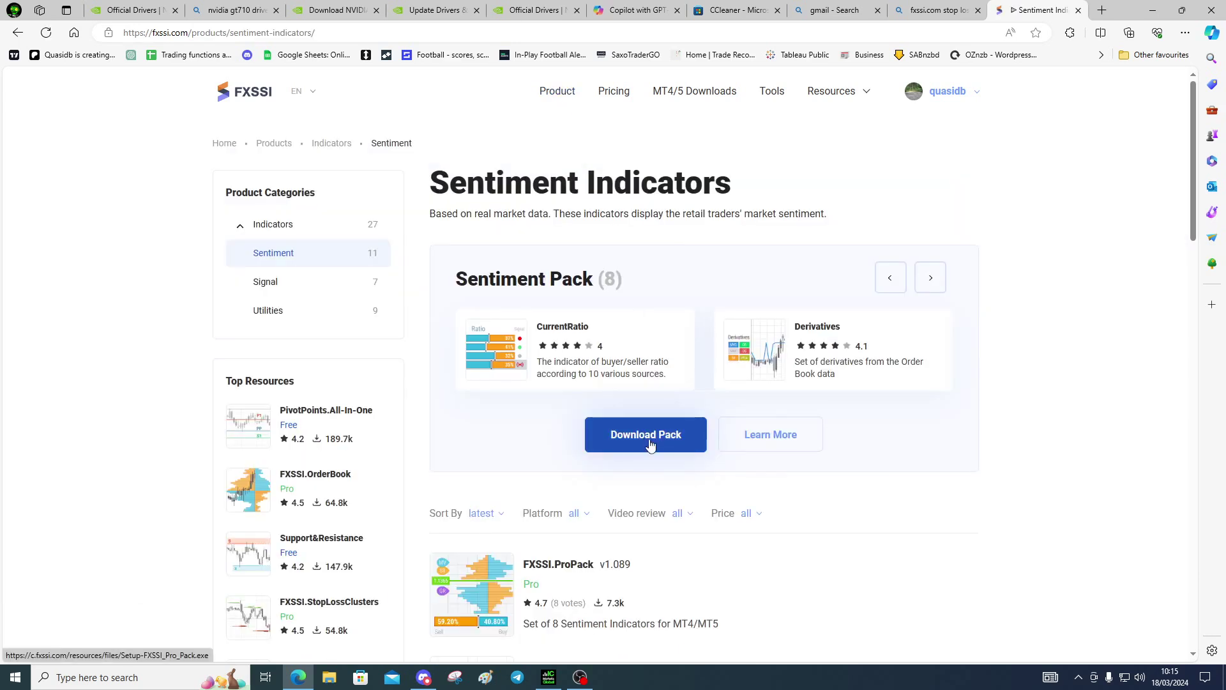
{"action": "left_click", "coordinate": [650, 439]}
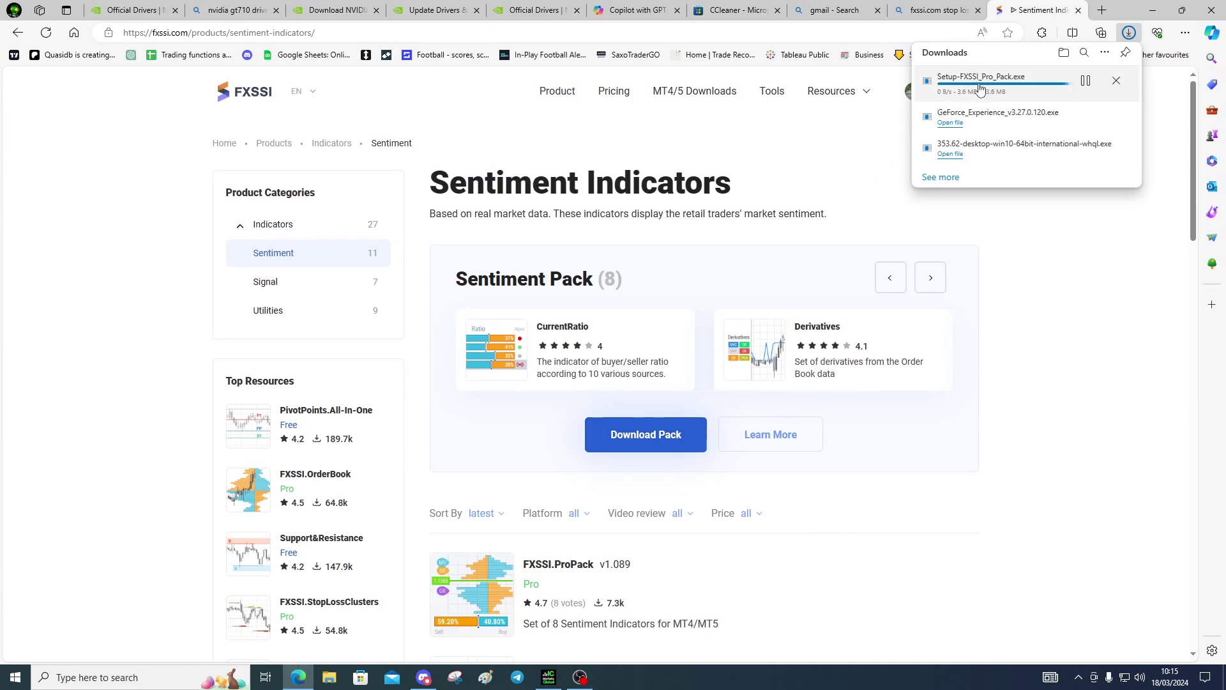
{"action": "left_click", "coordinate": [952, 89]}
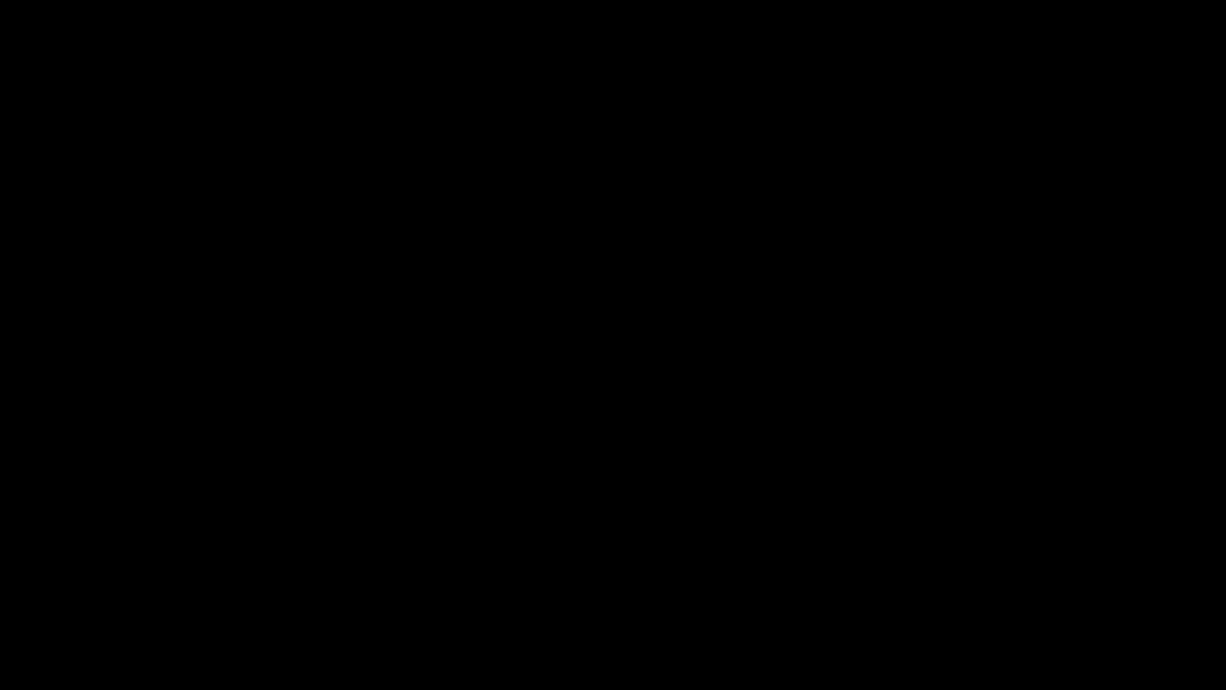
Install Pro Pack 1.089 in English into the checked MT4 terminal, then close the installer.
{"action": "left_click", "coordinate": [559, 422]}
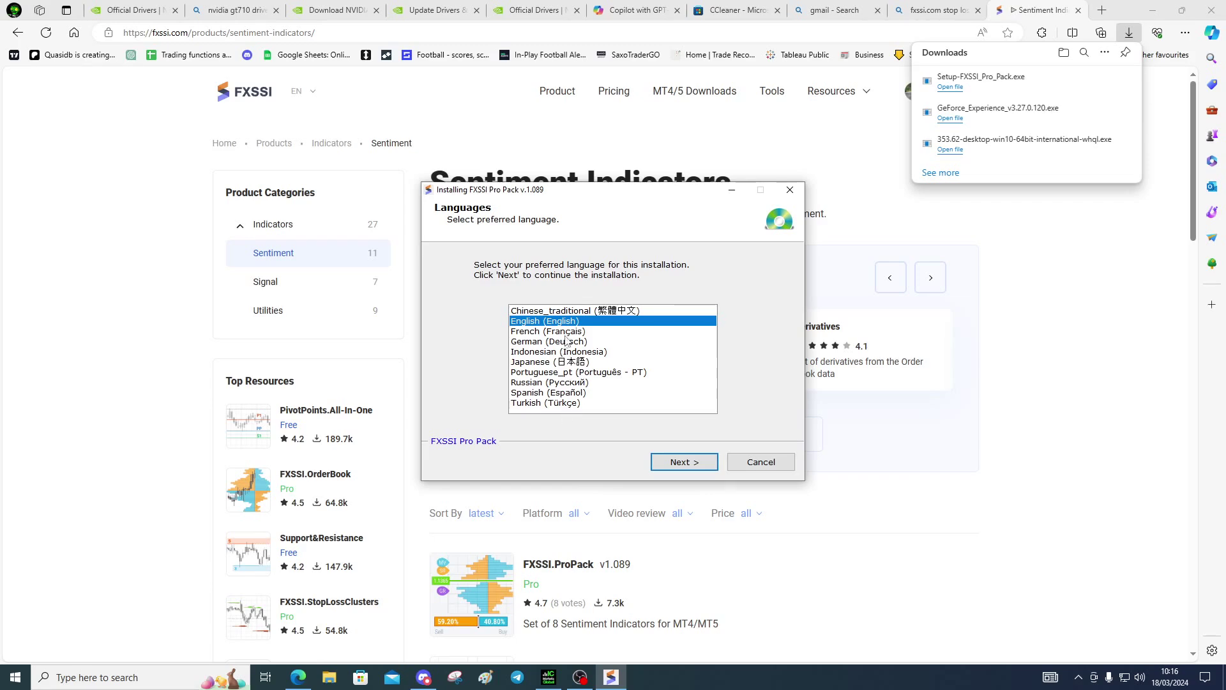
{"action": "left_click", "coordinate": [676, 461]}
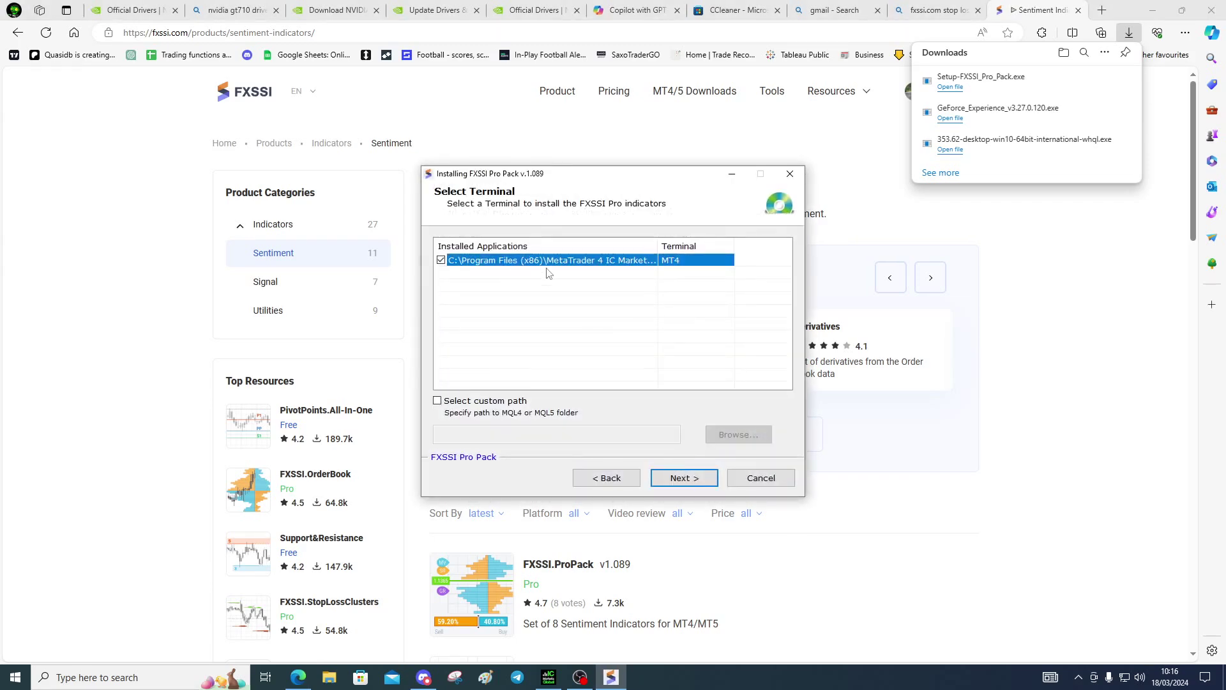
{"action": "left_click", "coordinate": [685, 476]}
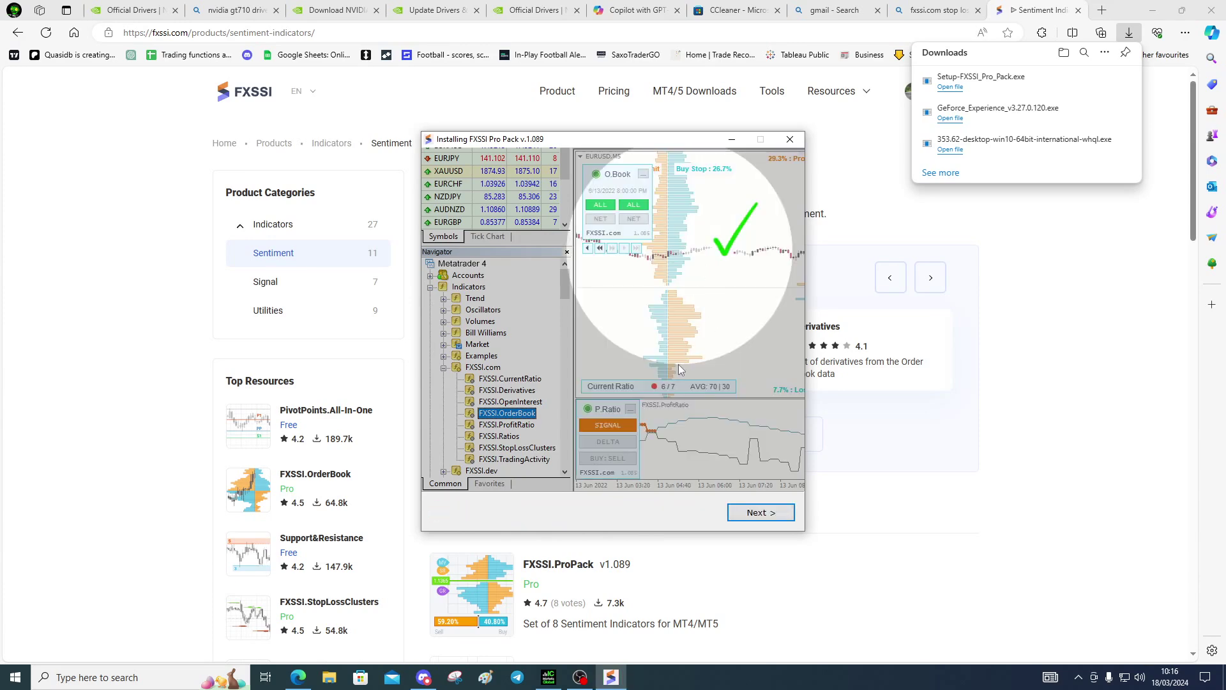
{"action": "left_click", "coordinate": [752, 514]}
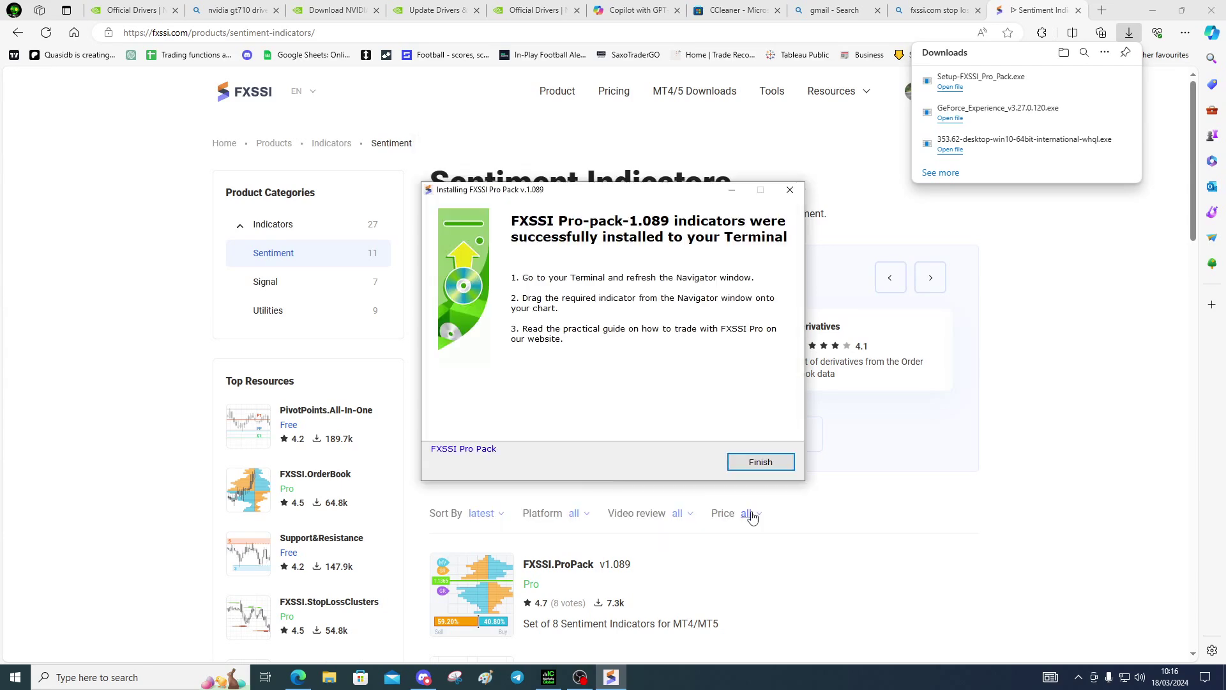
{"action": "left_click", "coordinate": [755, 462]}
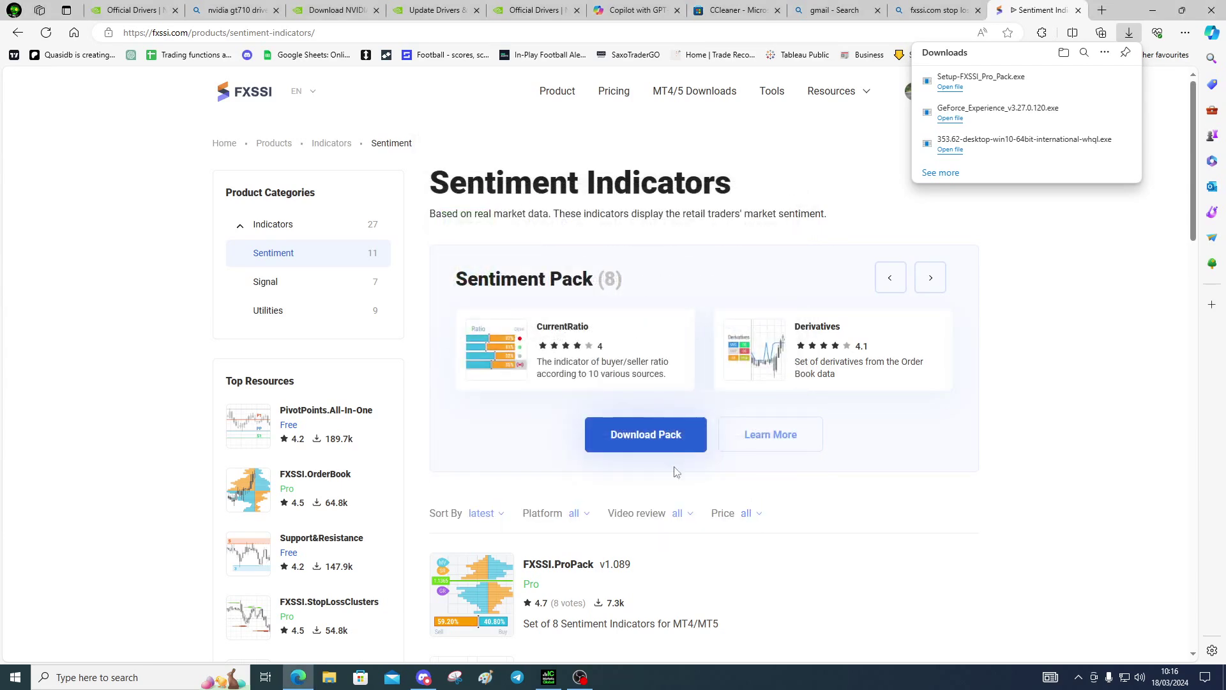
In MetaTrader 4, refresh the Navigator's Indicators list and expand the new FXSSI.com folder.
{"action": "left_click", "coordinate": [550, 672]}
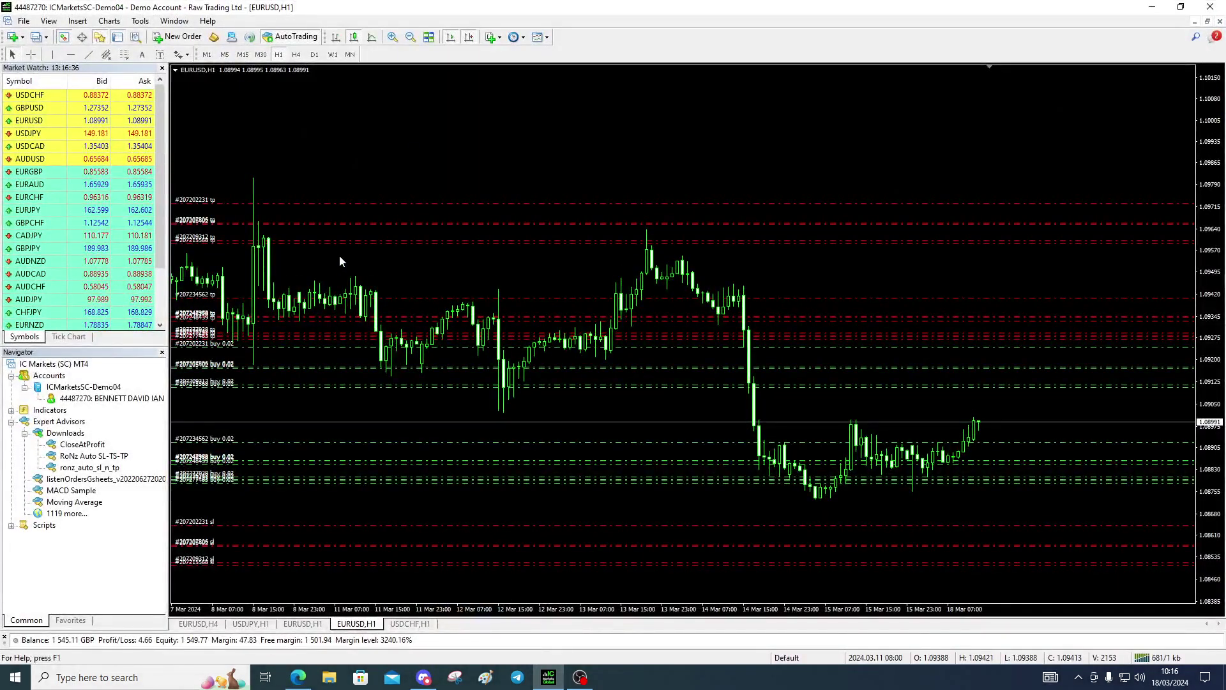
{"action": "right_click", "coordinate": [30, 410]}
{"action": "left_click", "coordinate": [63, 465]}
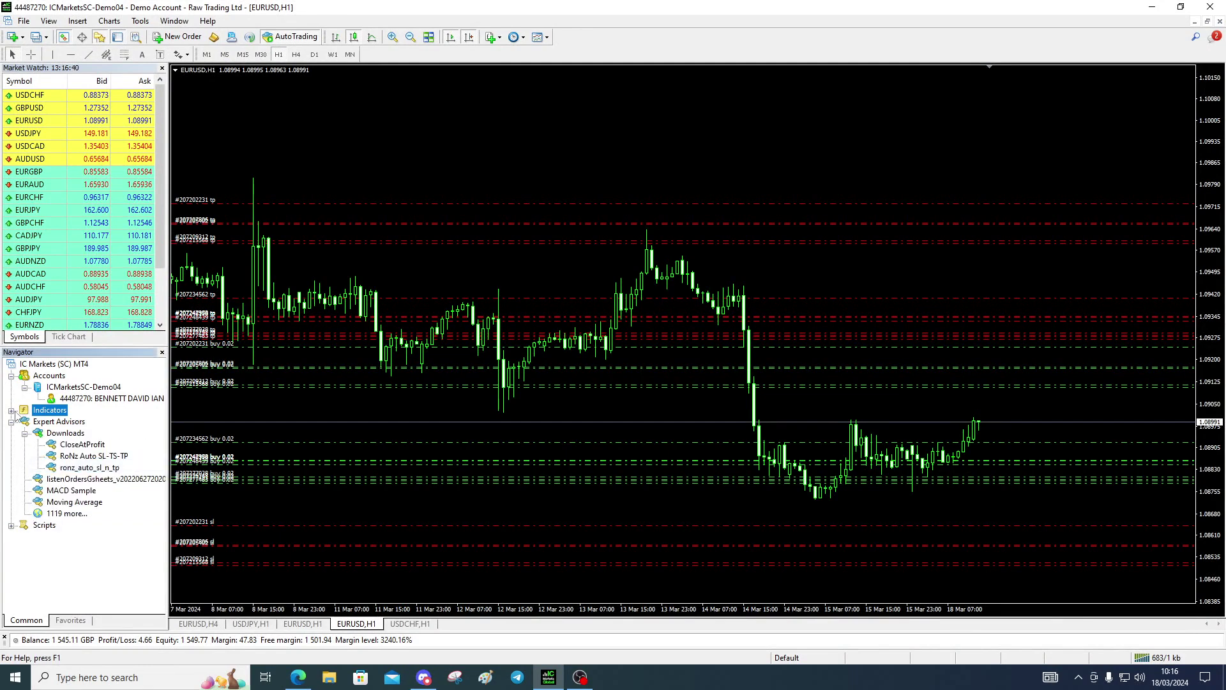
{"action": "left_click", "coordinate": [11, 411]}
{"action": "scroll", "coordinate": [55, 471], "scroll_direction": "down", "scroll_amount": 3}
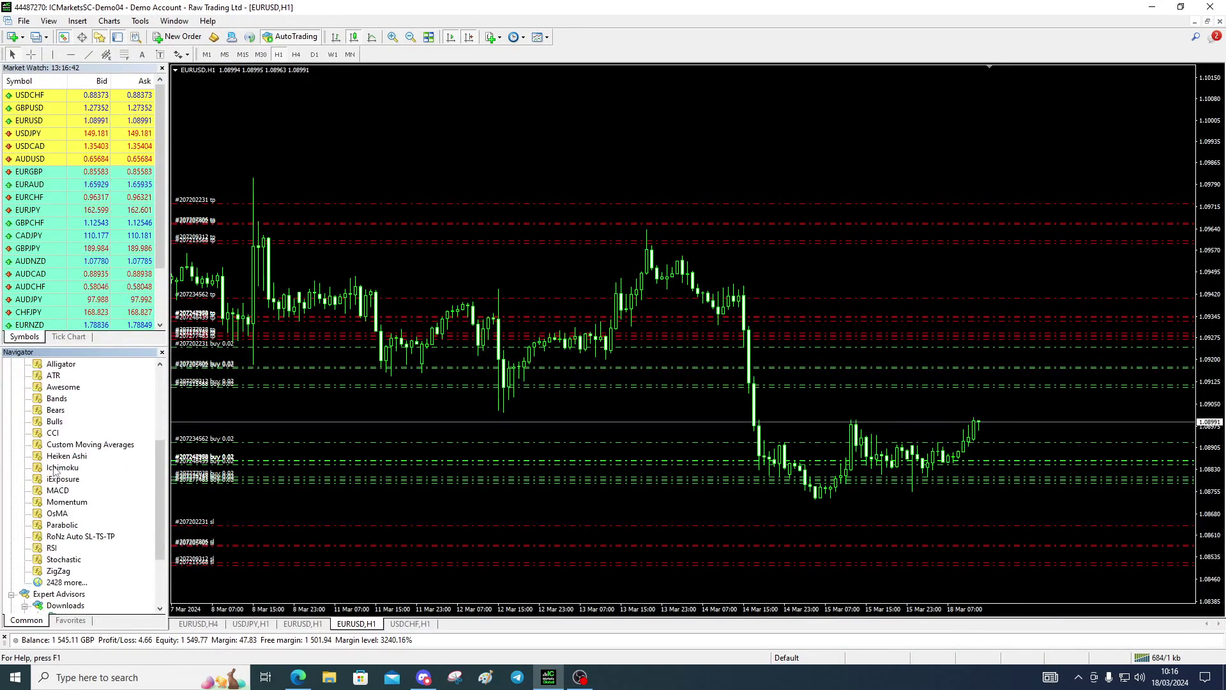
{"action": "scroll", "coordinate": [55, 471], "scroll_direction": "up", "scroll_amount": 5}
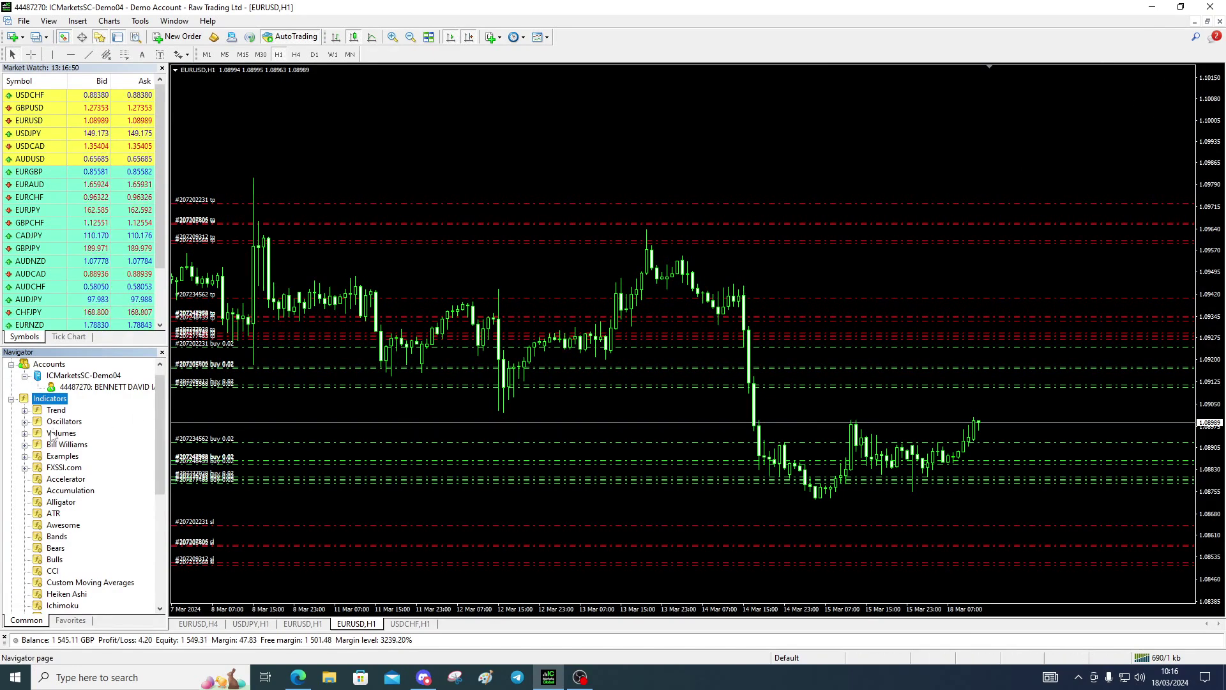
{"action": "left_click", "coordinate": [24, 468]}
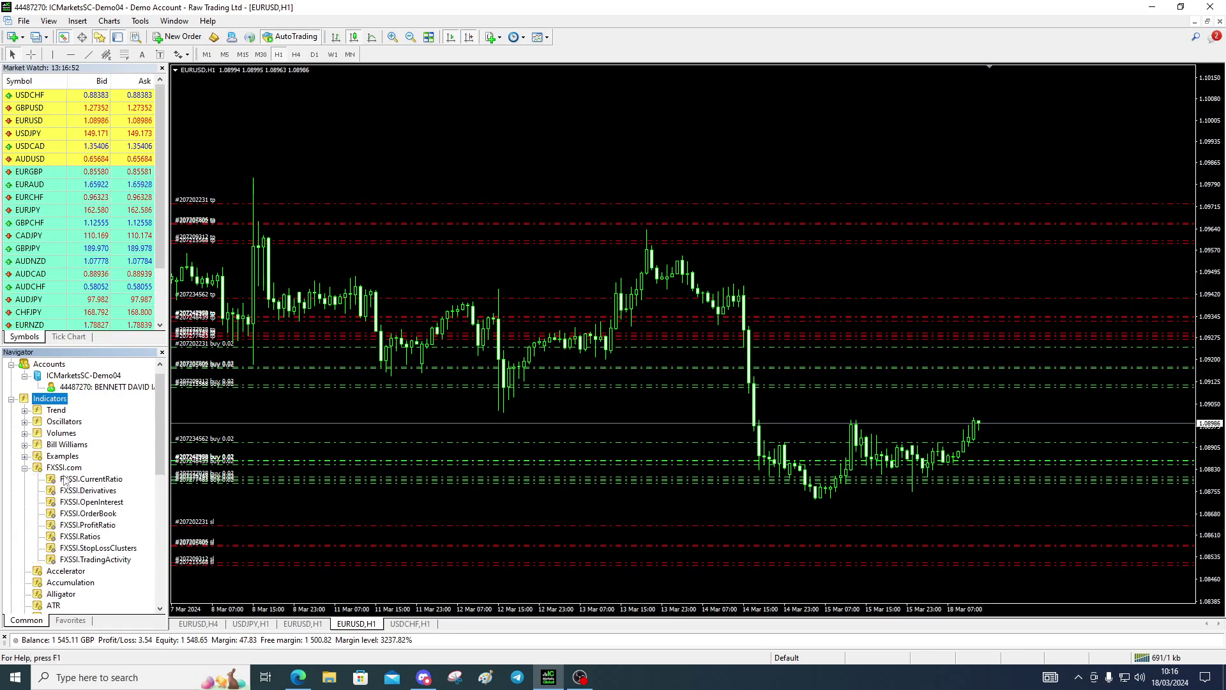
Attach FXSSI.StopLossClusters to the EURUSD H1 chart with Allow DLL imports ticked.
{"action": "right_click", "coordinate": [70, 549]}
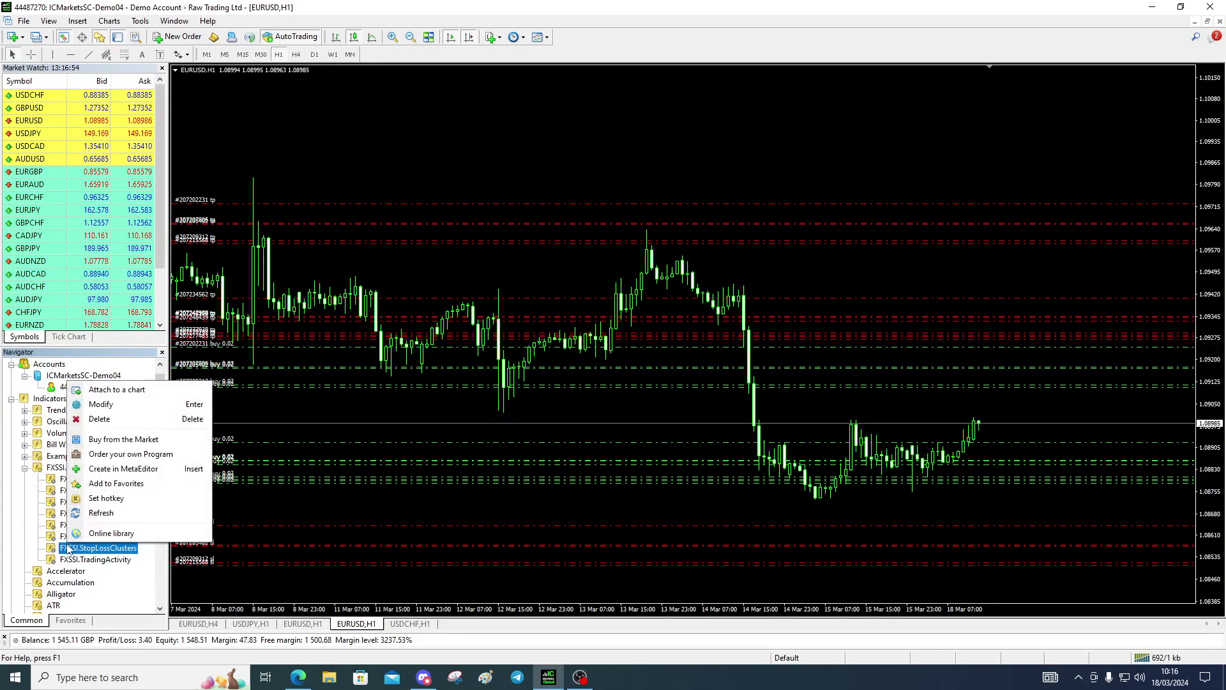
{"action": "left_click", "coordinate": [123, 390]}
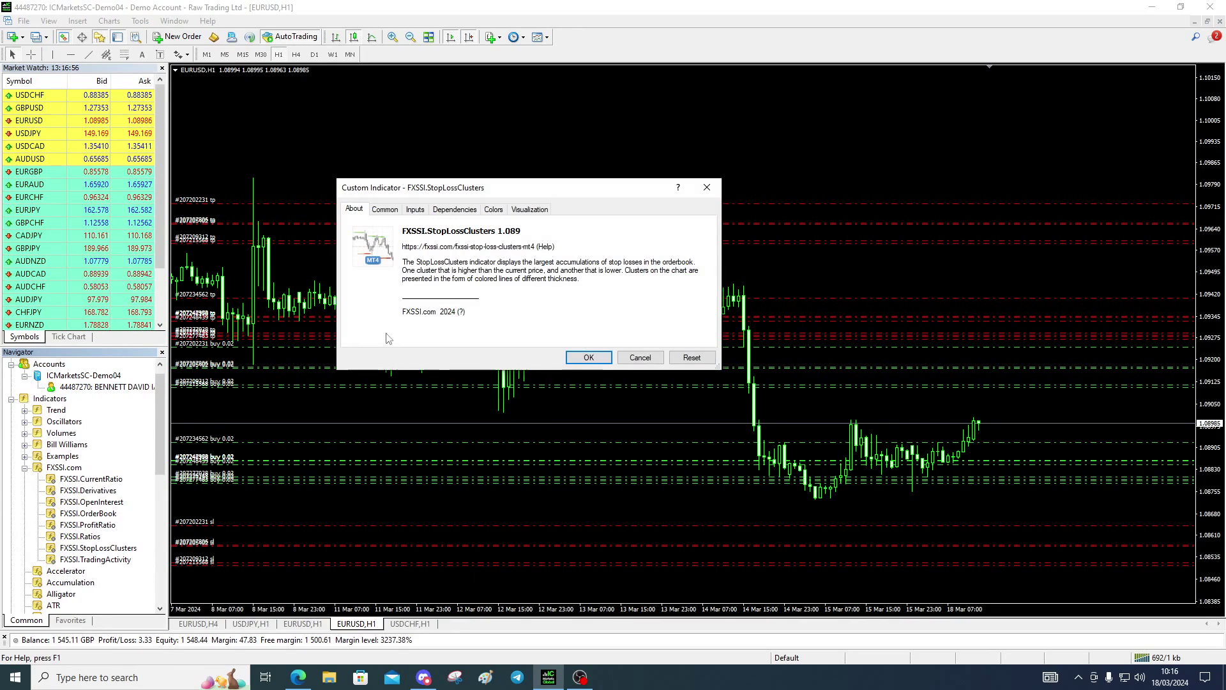
{"action": "left_click", "coordinate": [391, 210]}
{"action": "left_click", "coordinate": [379, 248]}
{"action": "left_click", "coordinate": [584, 356]}
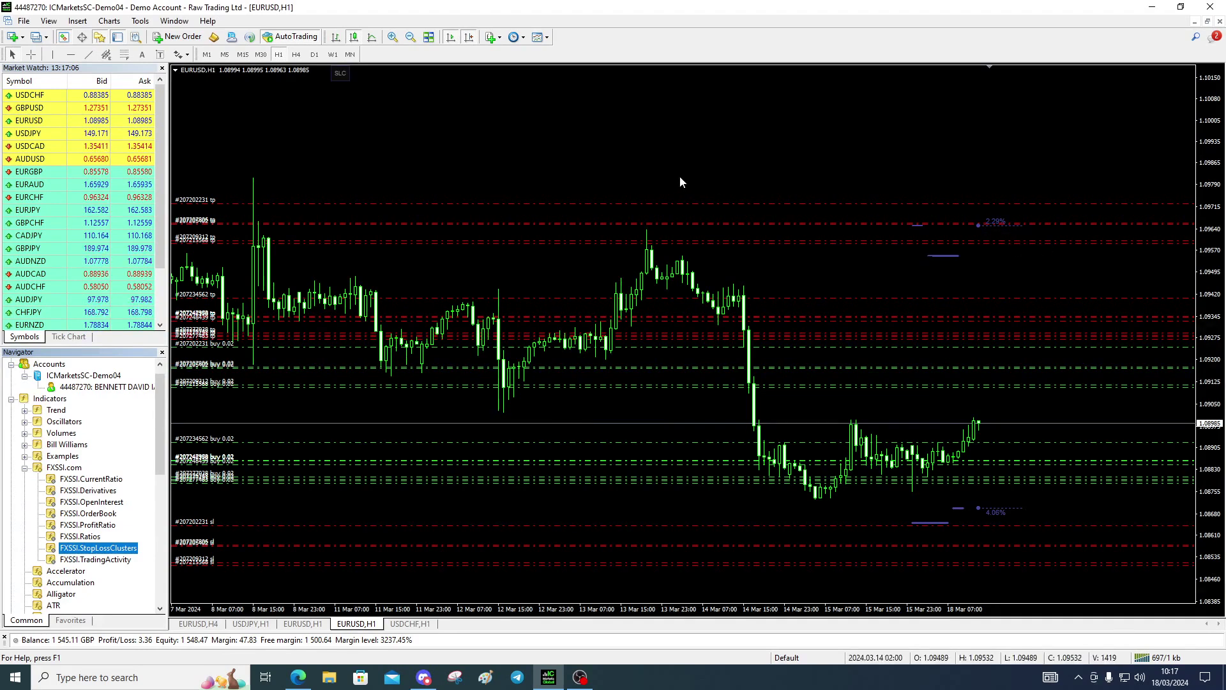
Switch the chart's colour scheme to Black On White in its Properties.
{"action": "right_click", "coordinate": [642, 156]}
{"action": "left_click", "coordinate": [667, 449]}
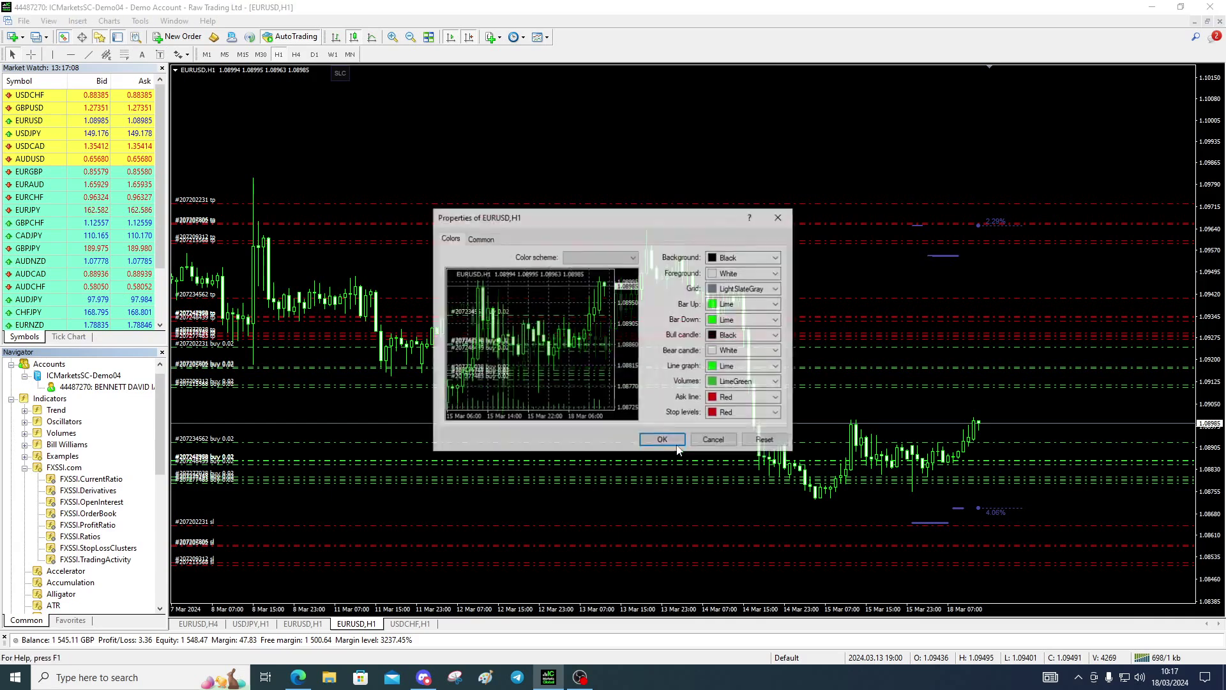
{"action": "left_click", "coordinate": [629, 258]}
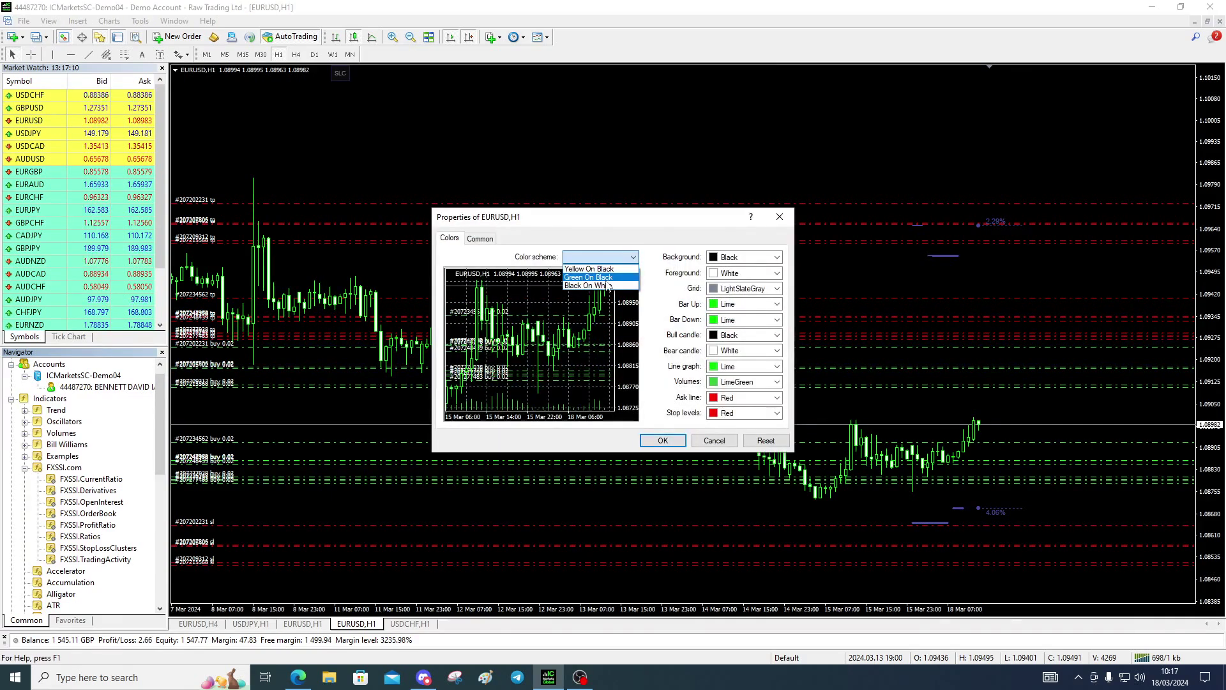
{"action": "left_click", "coordinate": [588, 276]}
{"action": "left_click", "coordinate": [663, 440]}
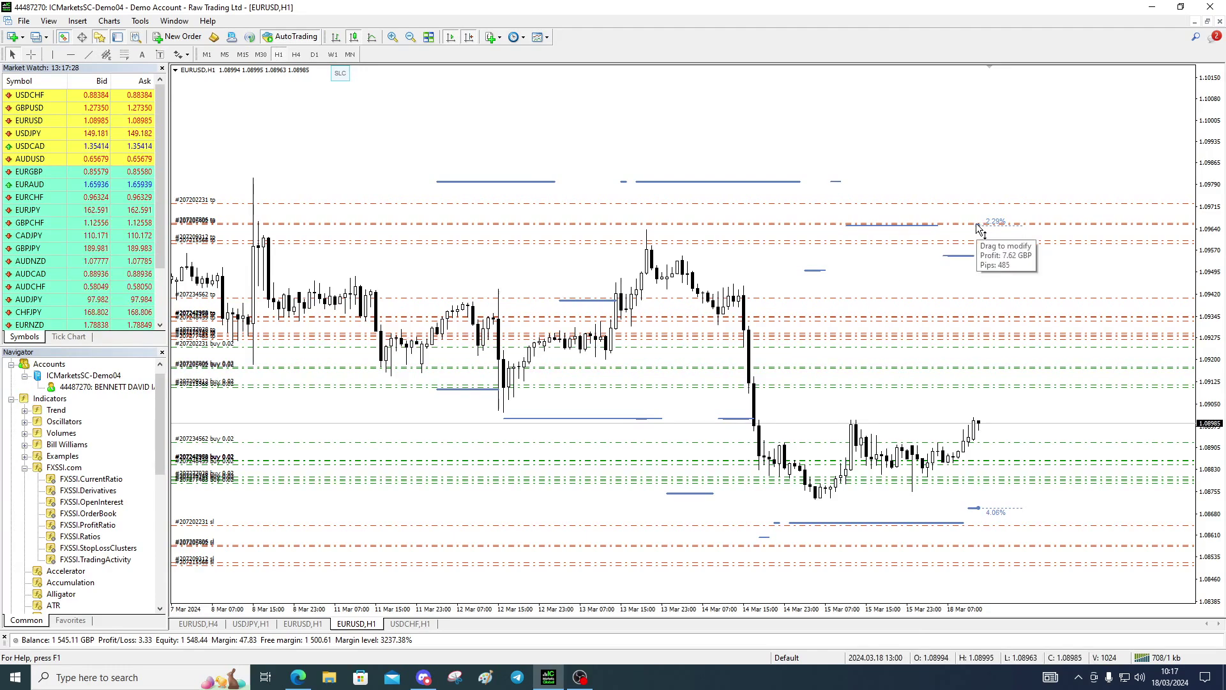
{"action": "middle_click", "coordinate": [647, 230]}
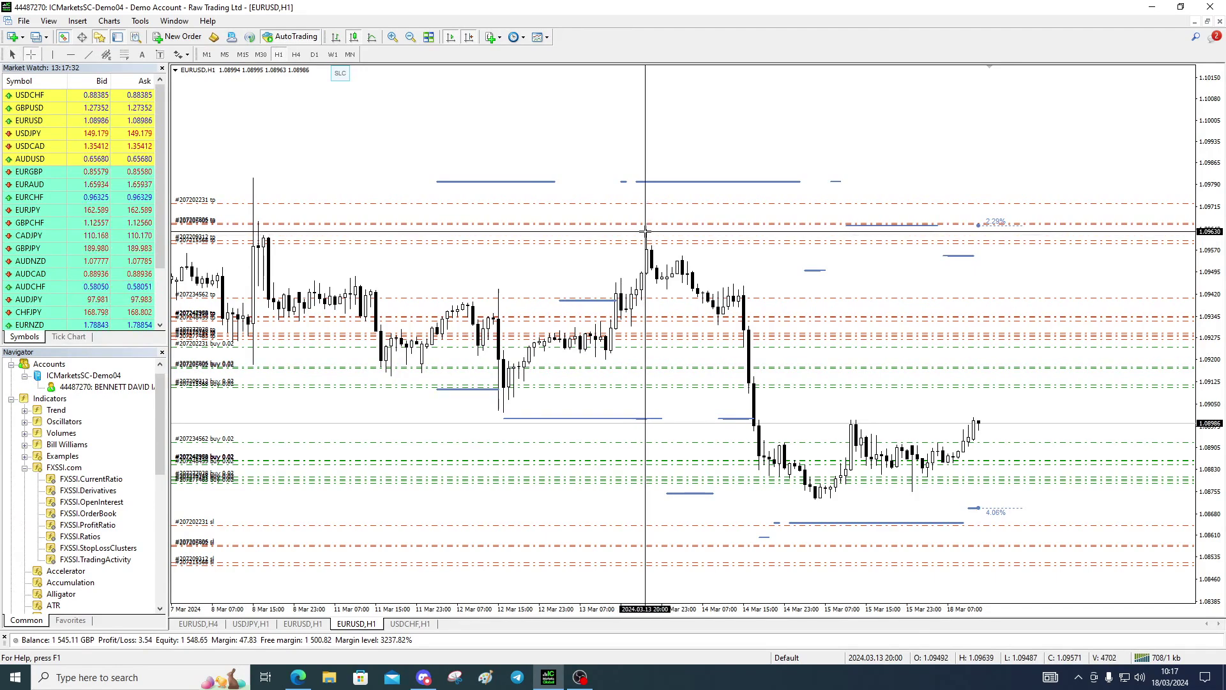
{"action": "middle_click", "coordinate": [647, 230]}
{"action": "mouse_move", "coordinate": [981, 512]}
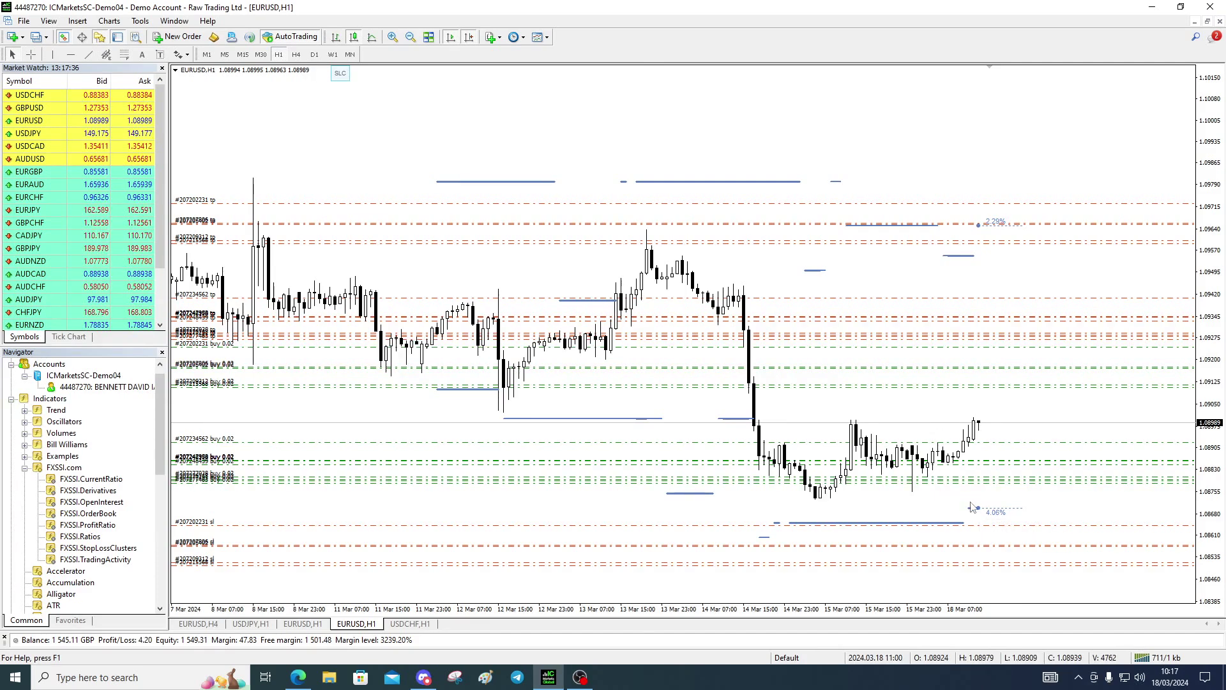
{"action": "middle_click", "coordinate": [983, 508]}
{"action": "mouse_move", "coordinate": [986, 508]}
{"action": "left_mouse_down"}
{"action": "mouse_move", "coordinate": [1034, 484]}
{"action": "mouse_move", "coordinate": [1086, 317]}
{"action": "mouse_move", "coordinate": [1137, 220]}
{"action": "left_mouse_up"}
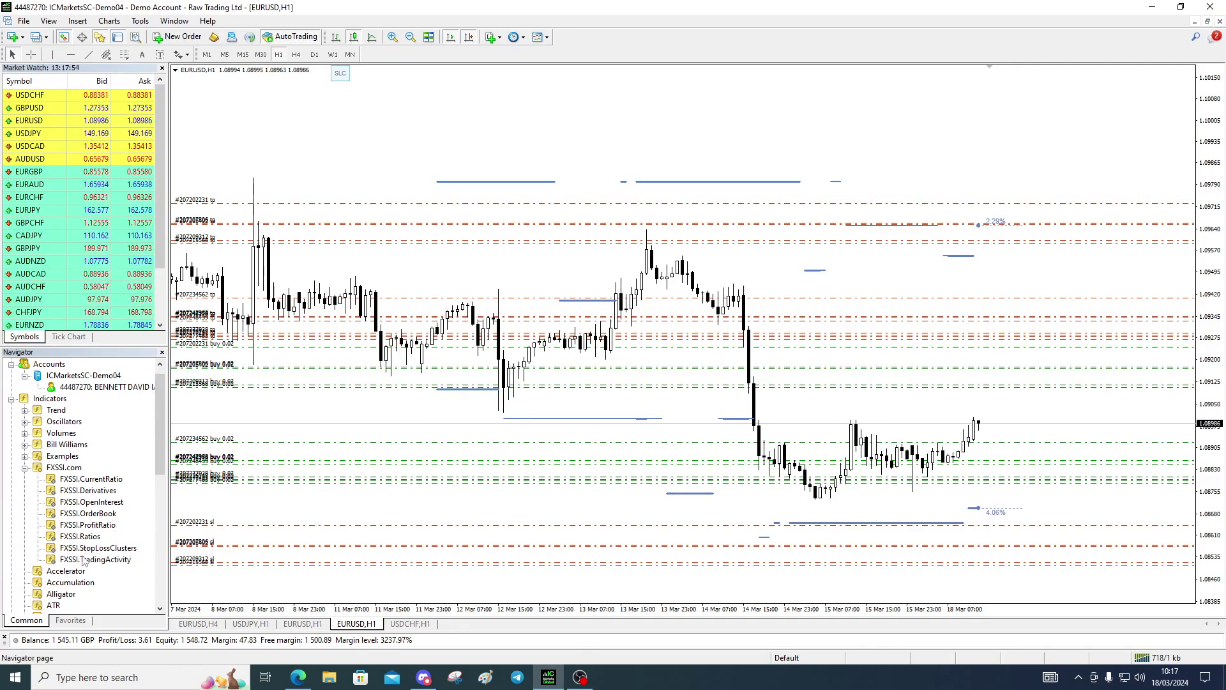
Attach FXSSI.OrderBook to the EURUSD H1 chart after checking its Common tab settings.
{"action": "right_click", "coordinate": [83, 514]}
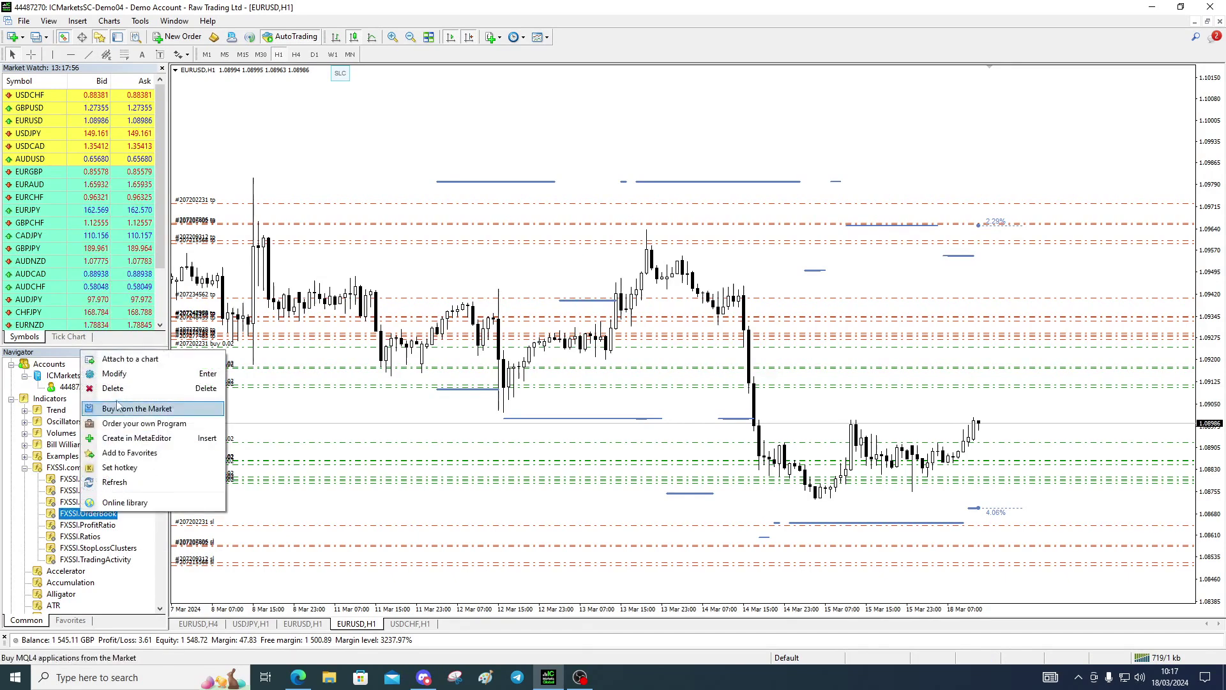
{"action": "left_click", "coordinate": [125, 359]}
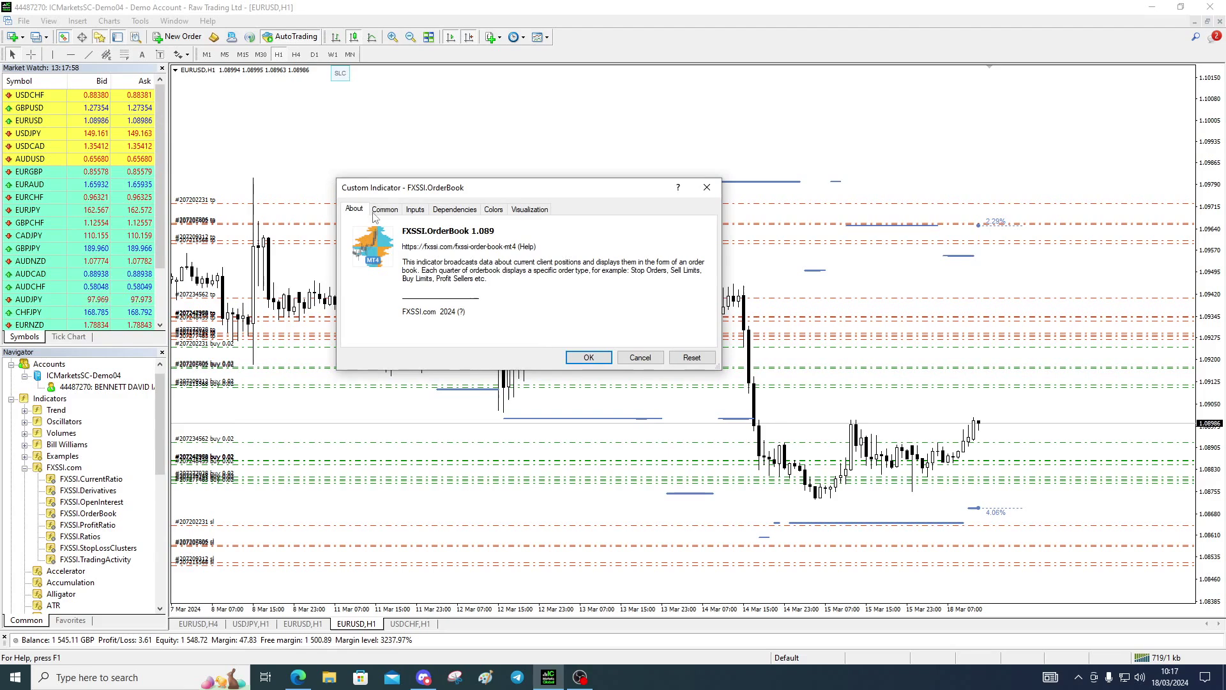
{"action": "left_click", "coordinate": [384, 209]}
{"action": "left_click", "coordinate": [574, 355]}
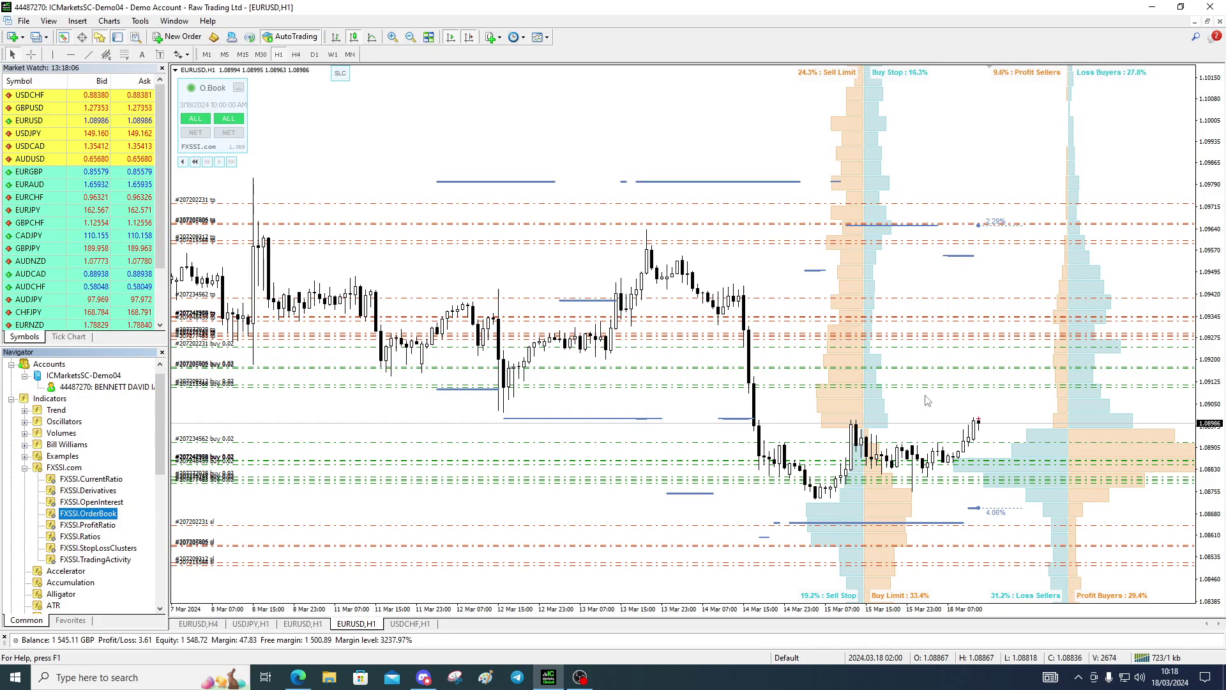
Rescale the chart's price axis so the candles appear taller, then bring the browser forward.
{"action": "left_click_drag", "start_coordinate": [1207, 231], "coordinate": [1209, 261]}
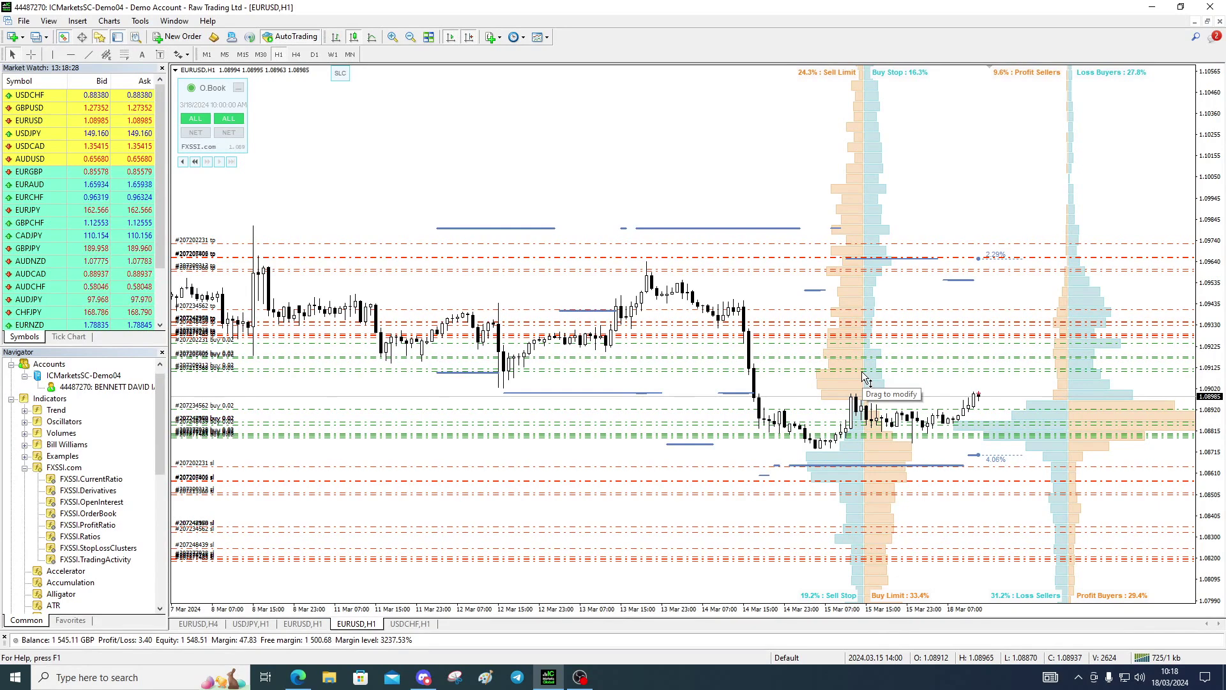
{"action": "mouse_move", "coordinate": [866, 286]}
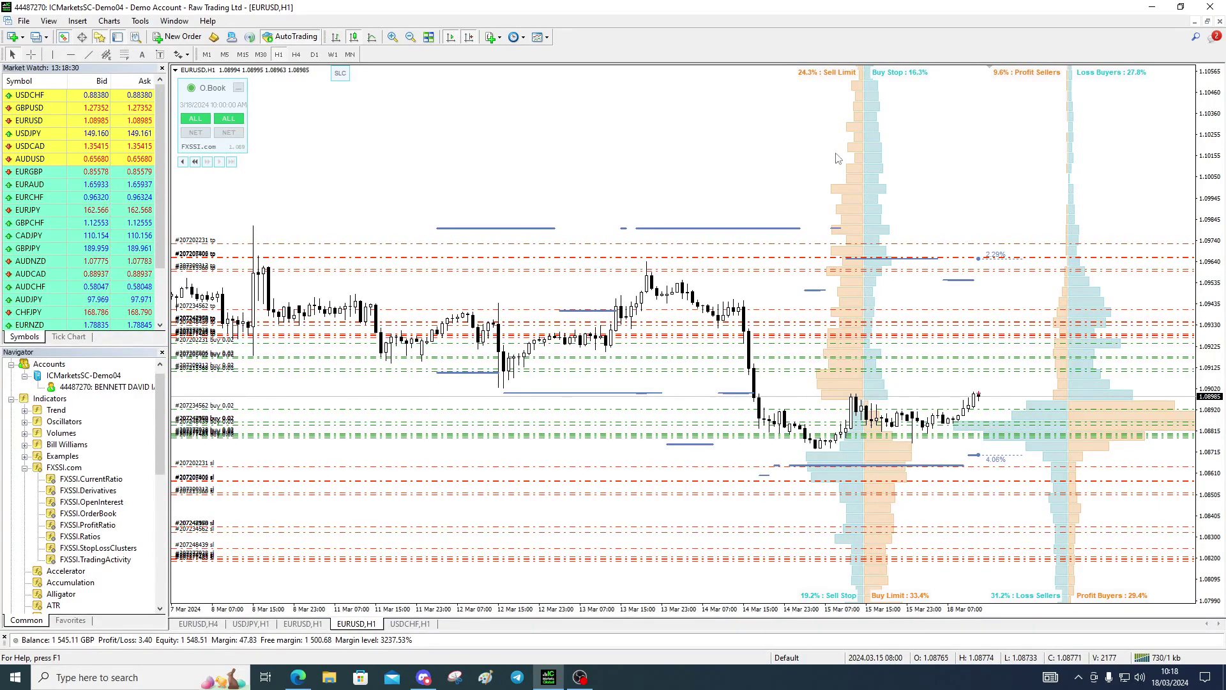
{"action": "mouse_move", "coordinate": [855, 99]}
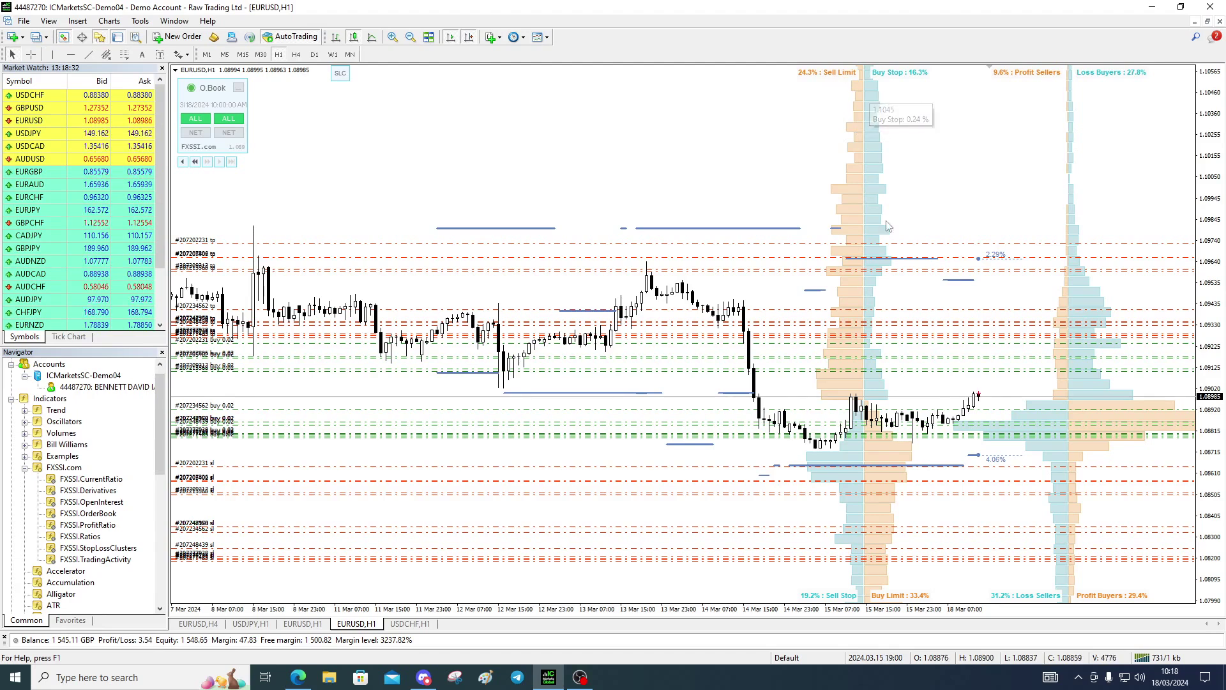
{"action": "double_click", "coordinate": [1212, 305]}
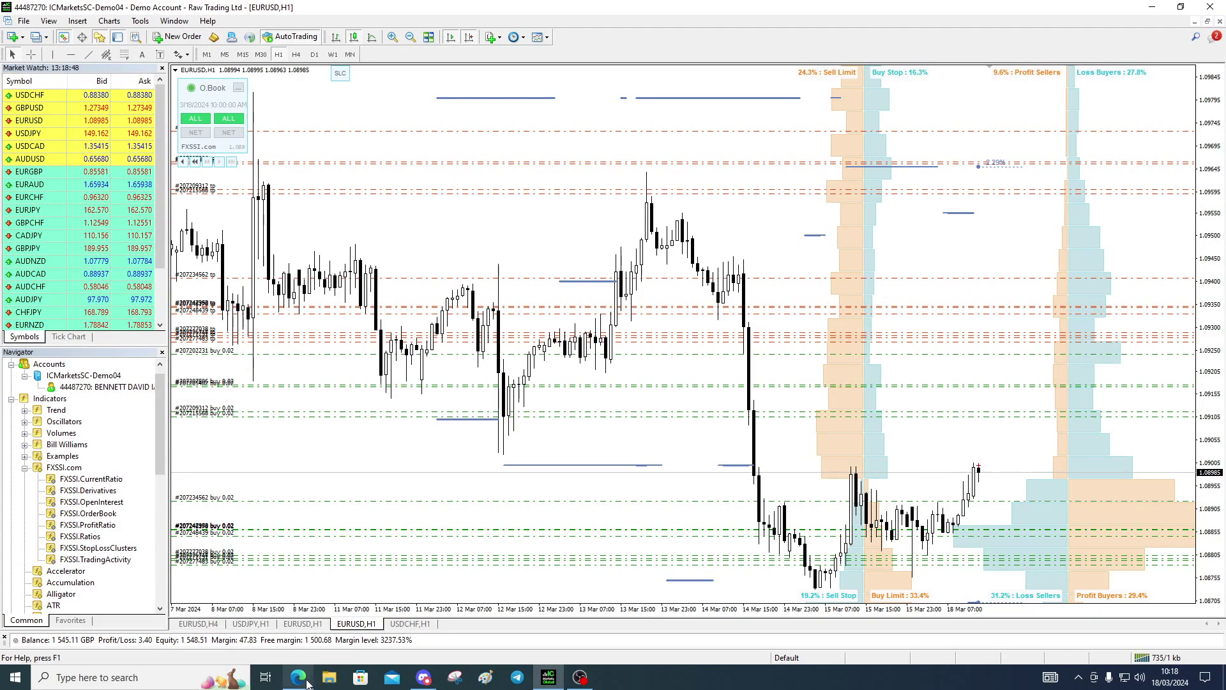
{"action": "mouse_move", "coordinate": [307, 682]}
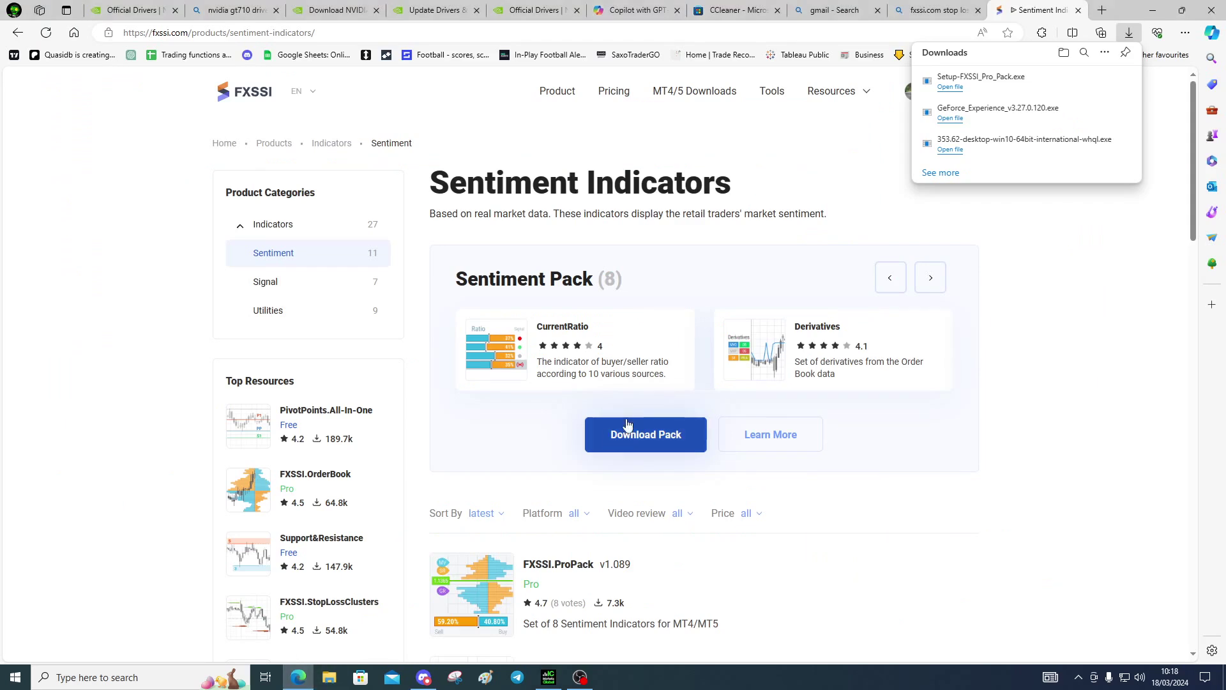